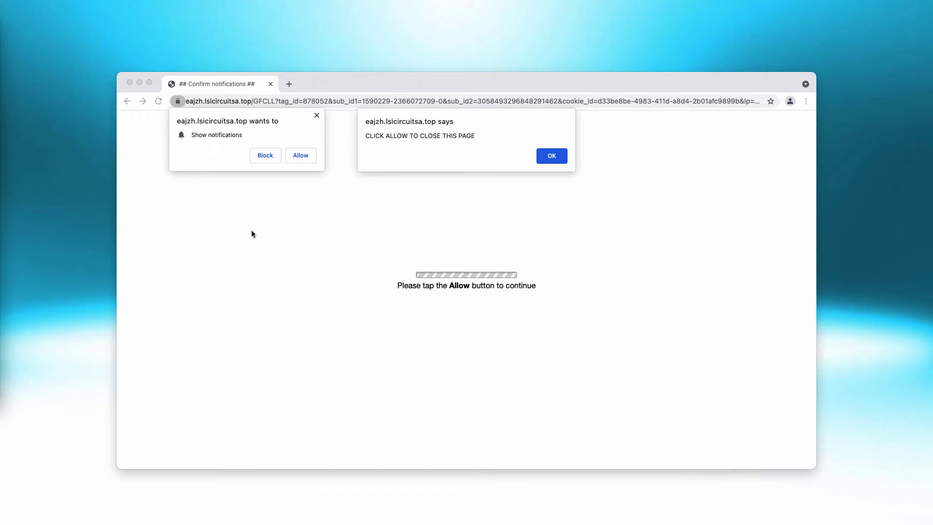
Bring the browser forward and highlight the spam site's domain name
click(313, 86)
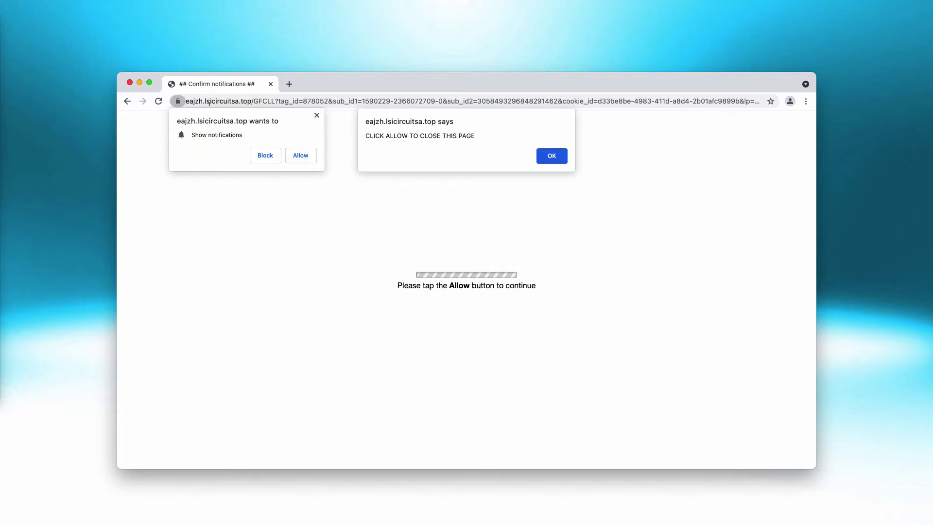
drag(204, 101, 249, 101)
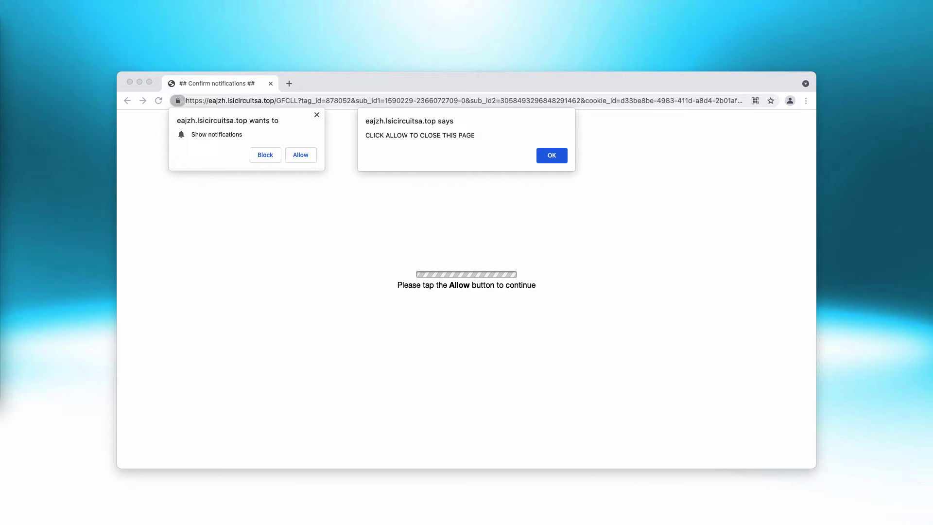
click(499, 76)
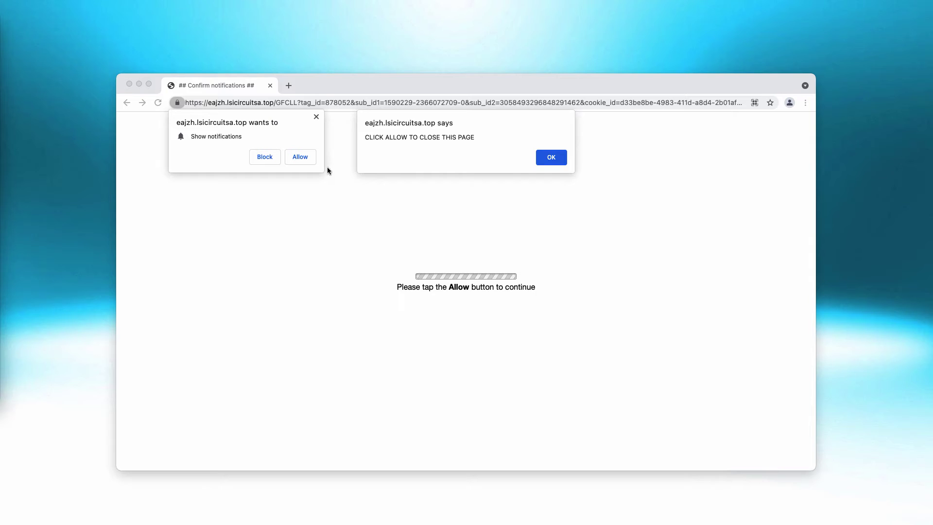
Allow the spam site's notifications, dismiss its alert, and open a new tab
click(300, 156)
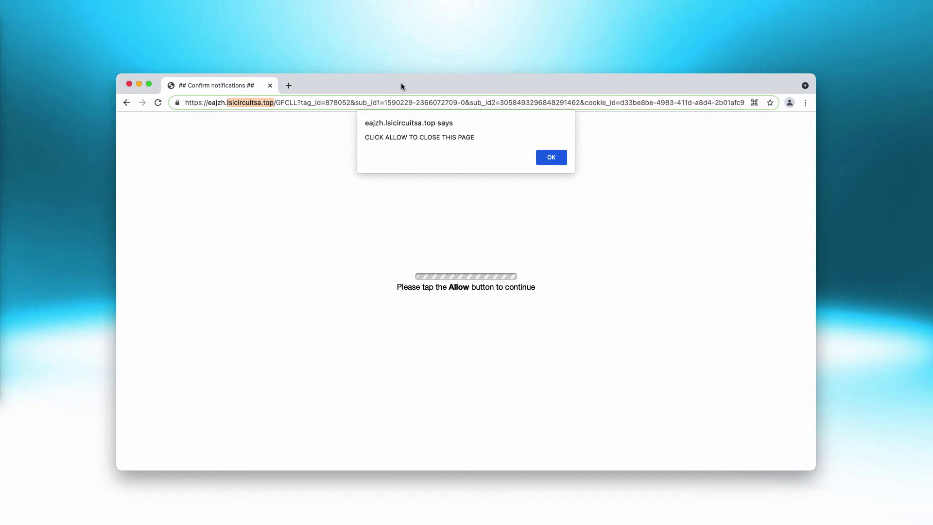
drag(401, 83, 395, 84)
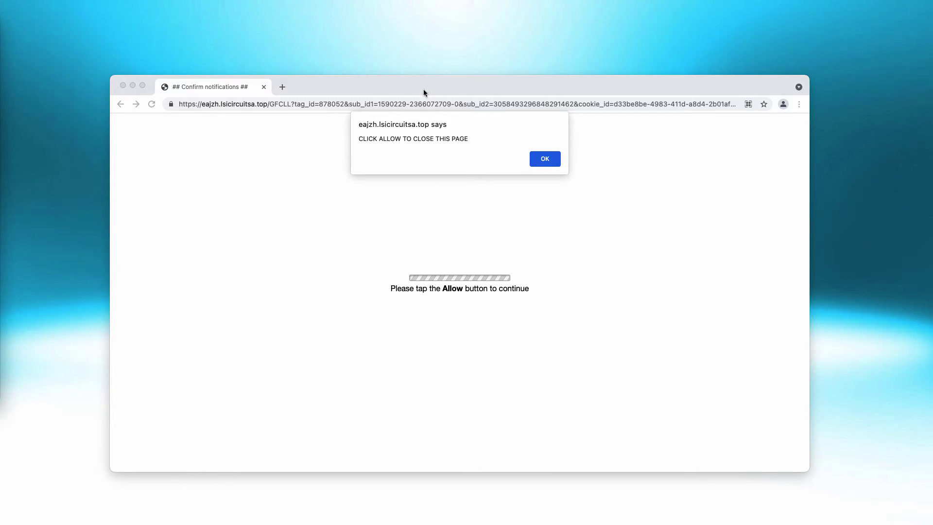
drag(424, 89, 380, 77)
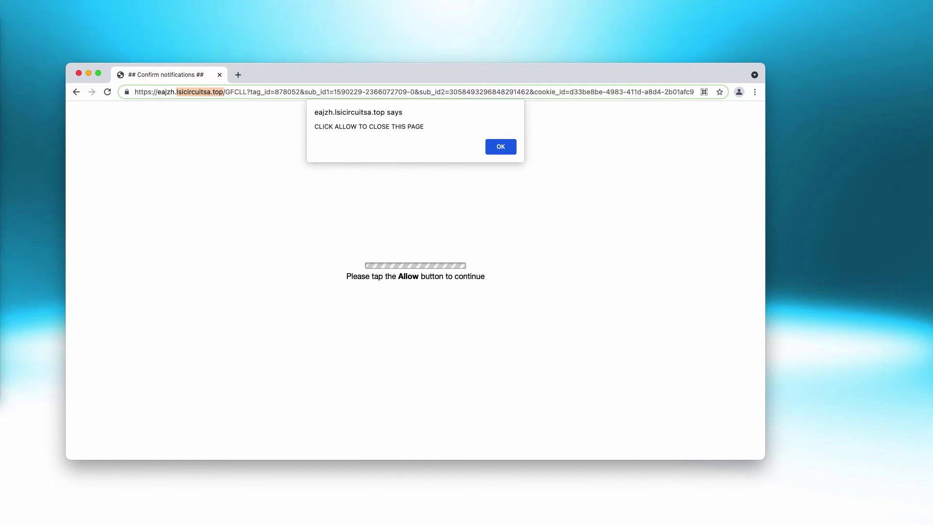
drag(372, 74, 369, 75)
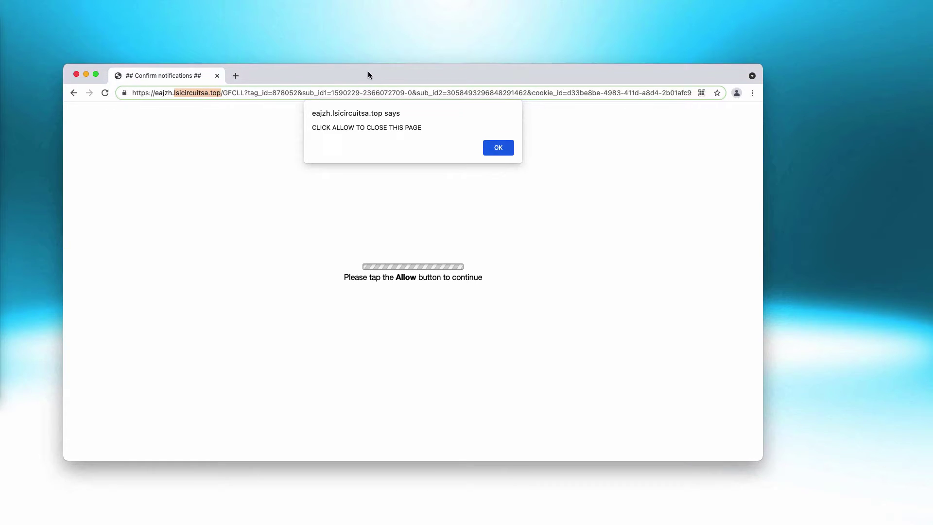
click(489, 149)
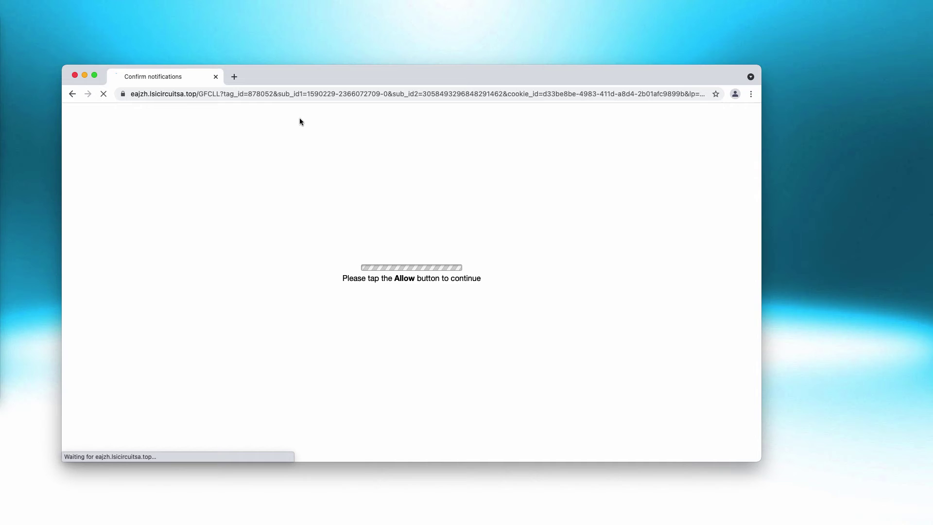
click(234, 76)
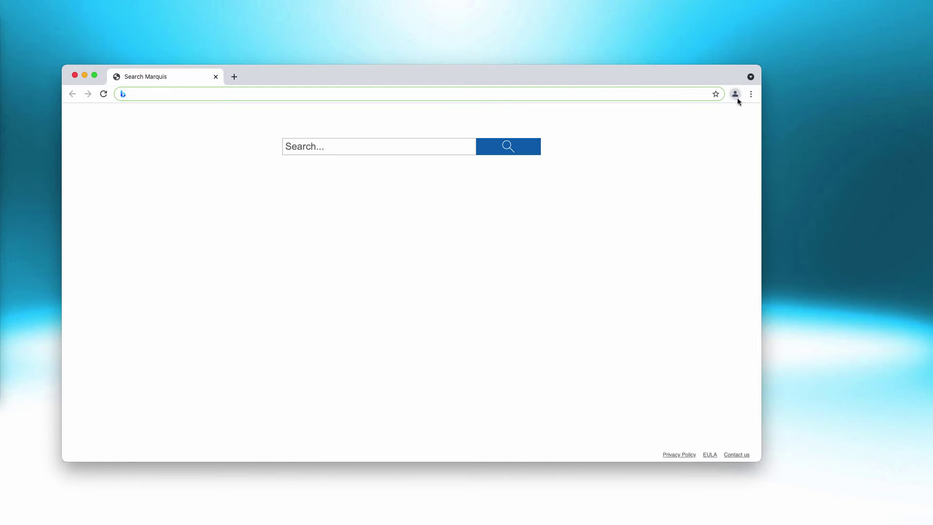
Navigate to Notifications under Settings > Privacy and security > Site Settings
click(749, 94)
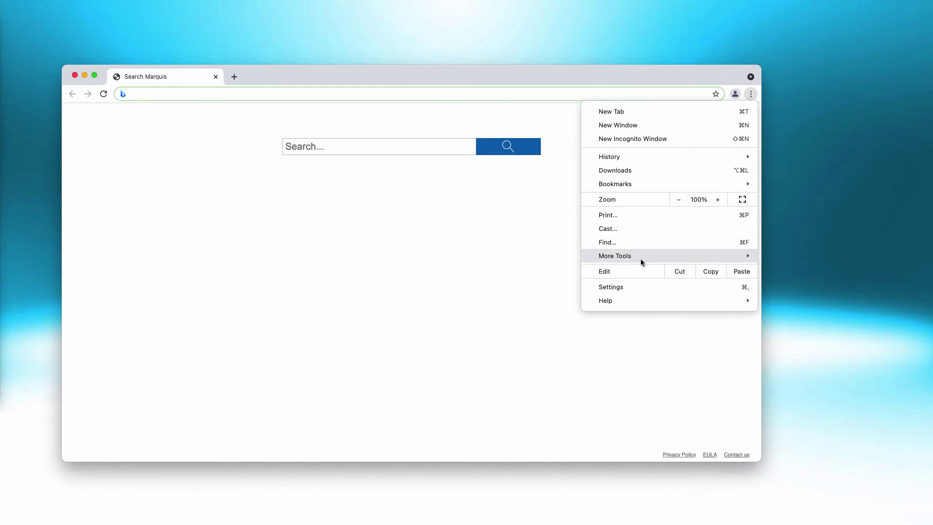
click(613, 287)
scroll(394, 233, down, 3)
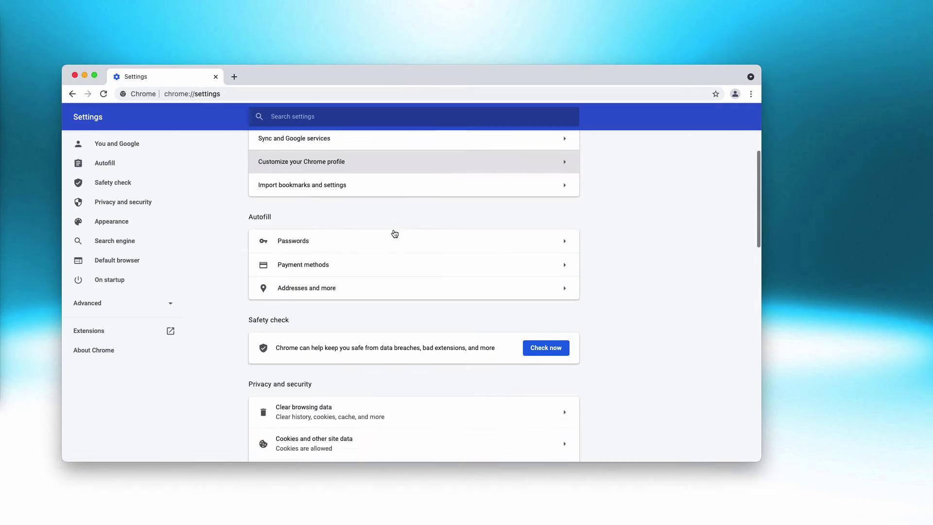
drag(312, 322, 246, 324)
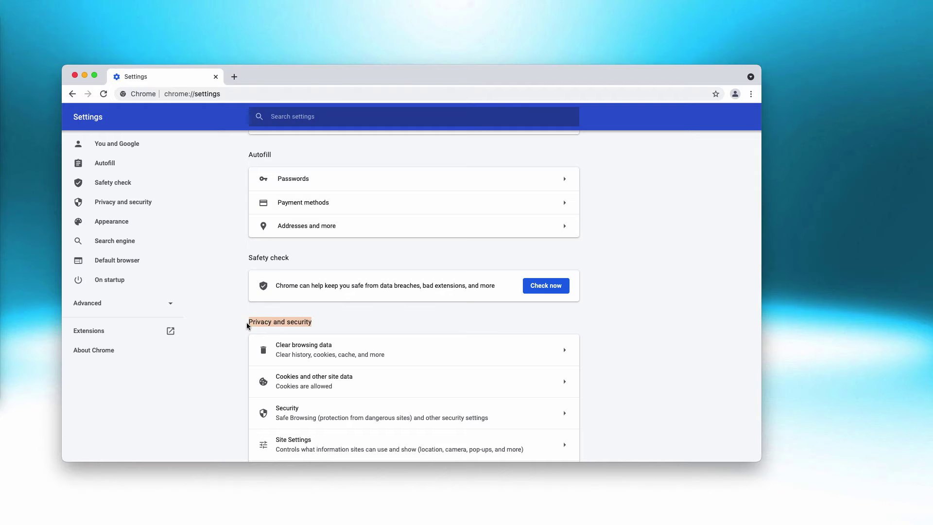
click(349, 325)
scroll(348, 325, down, 2)
click(306, 364)
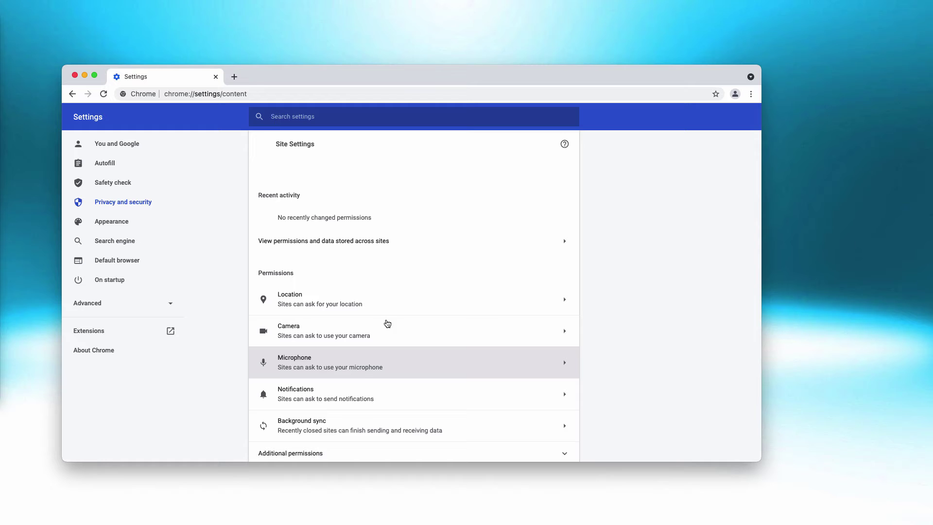
scroll(306, 328, down, 1)
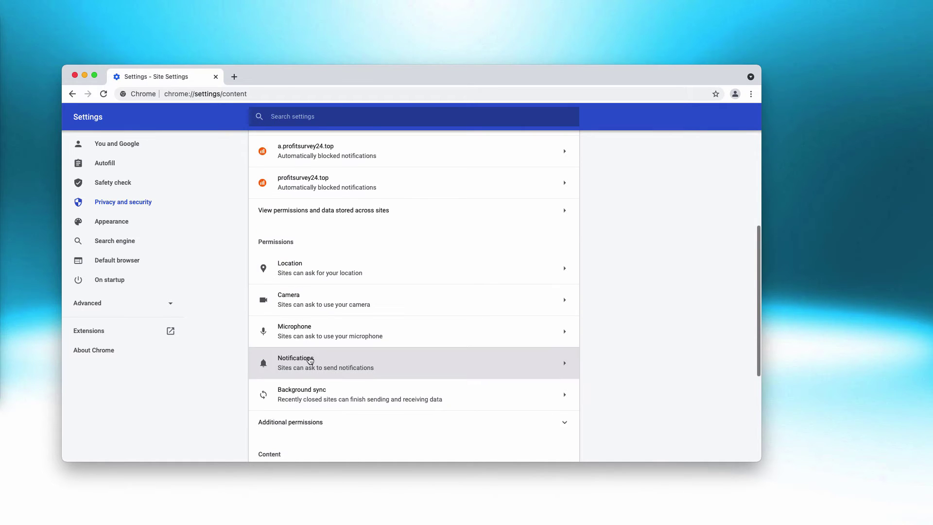
click(306, 361)
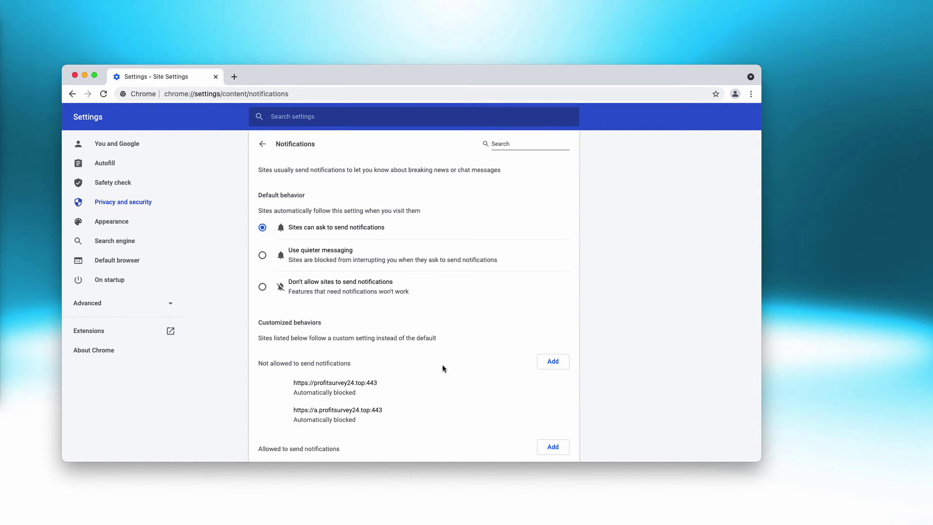
scroll(489, 361, down, 1)
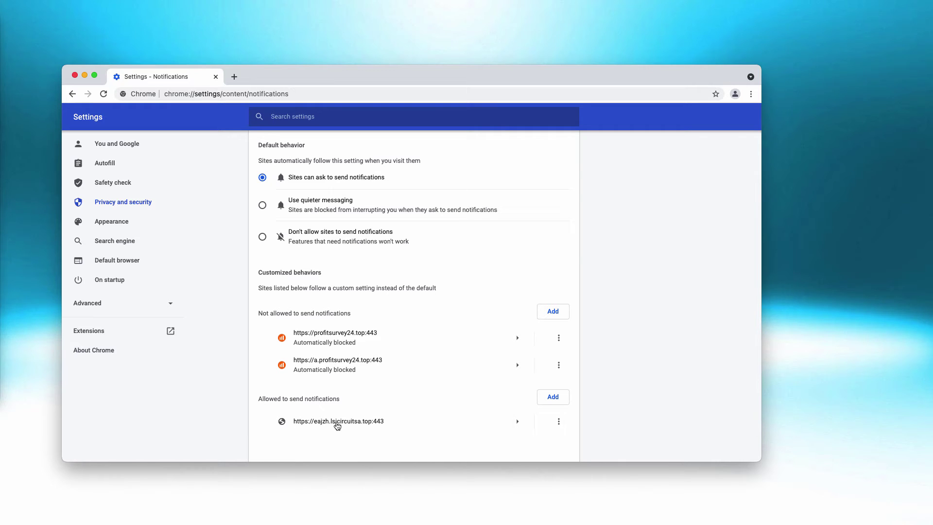
Remove the allowed spam site and both blocked entries, including profitsurvey24.top
click(558, 421)
click(559, 341)
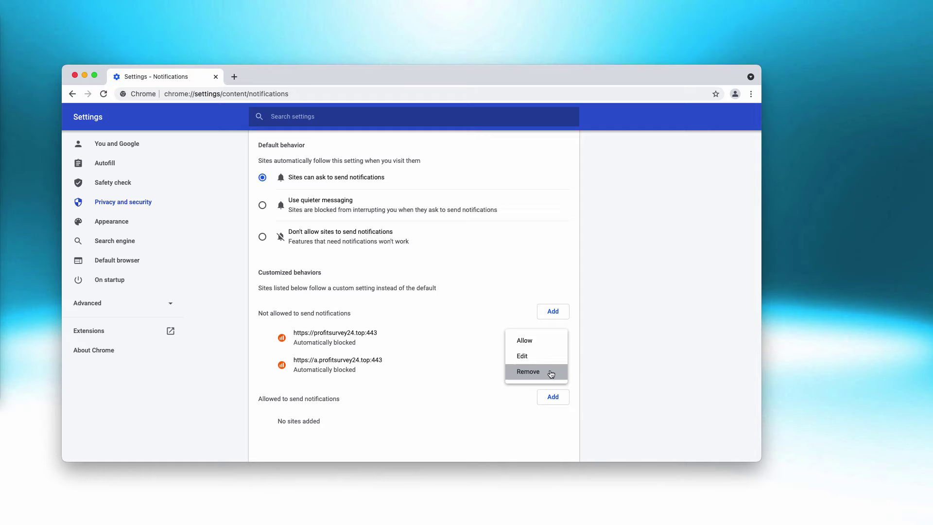
click(536, 373)
click(534, 401)
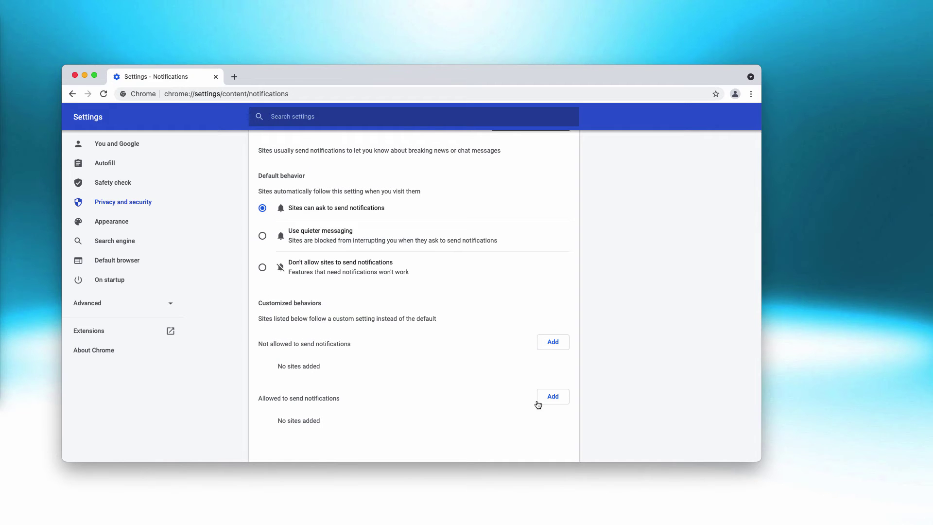
Load combocleaner.com and switch its product page to the For Windows version
click(260, 94)
text(combocleaner.com)
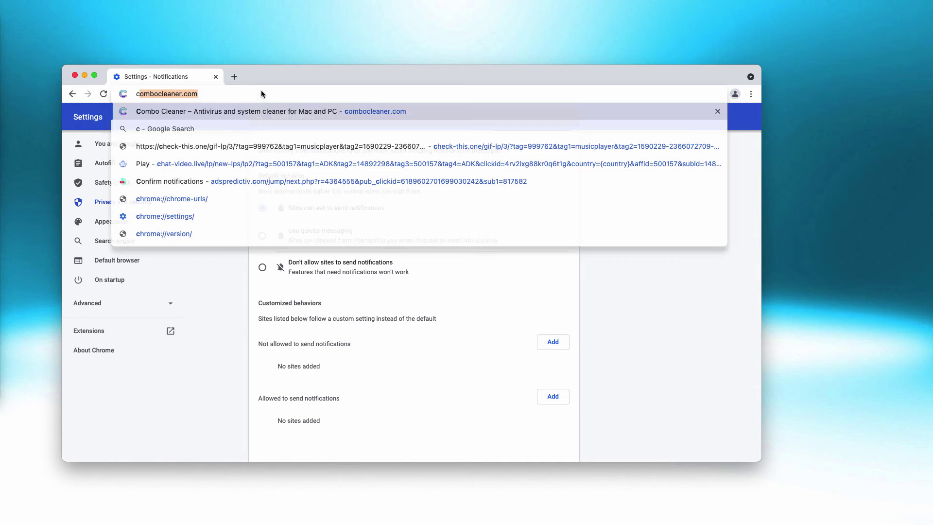
key(Return)
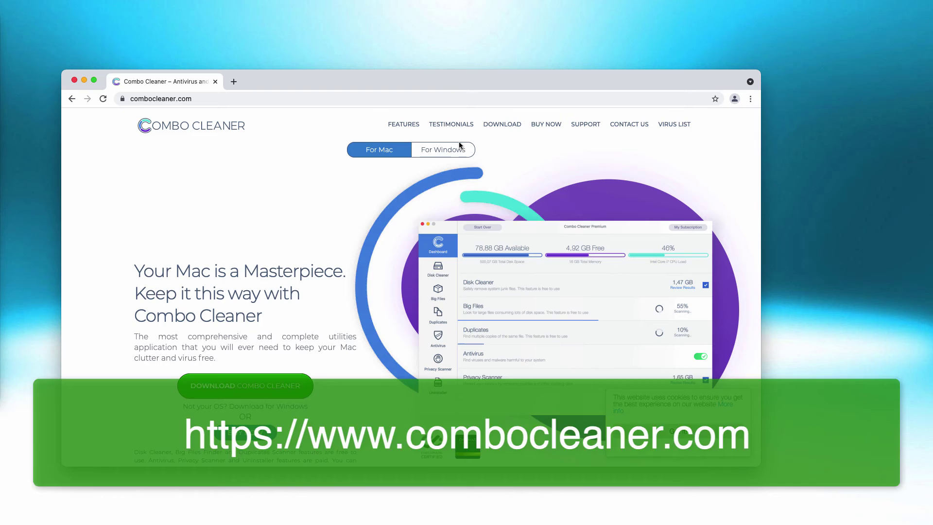
click(443, 149)
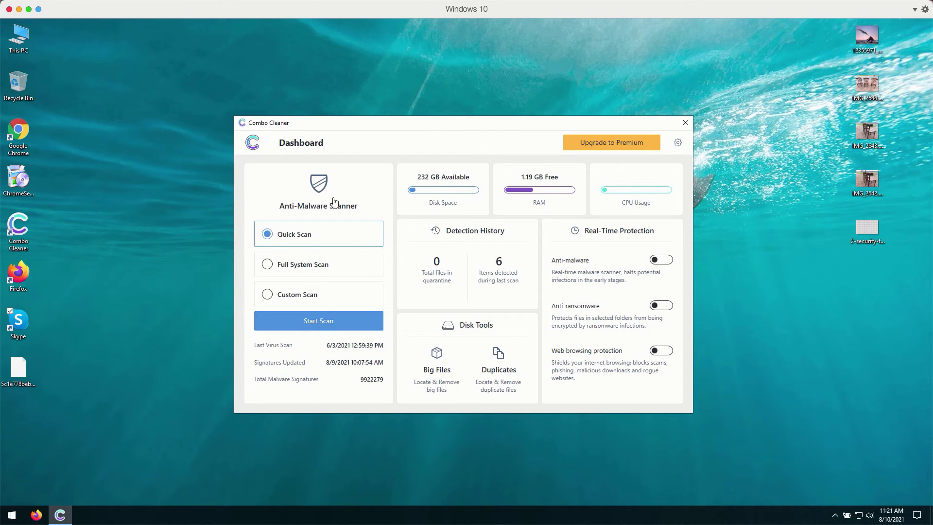
Launch the selected Quick Scan with Start Scan
click(313, 322)
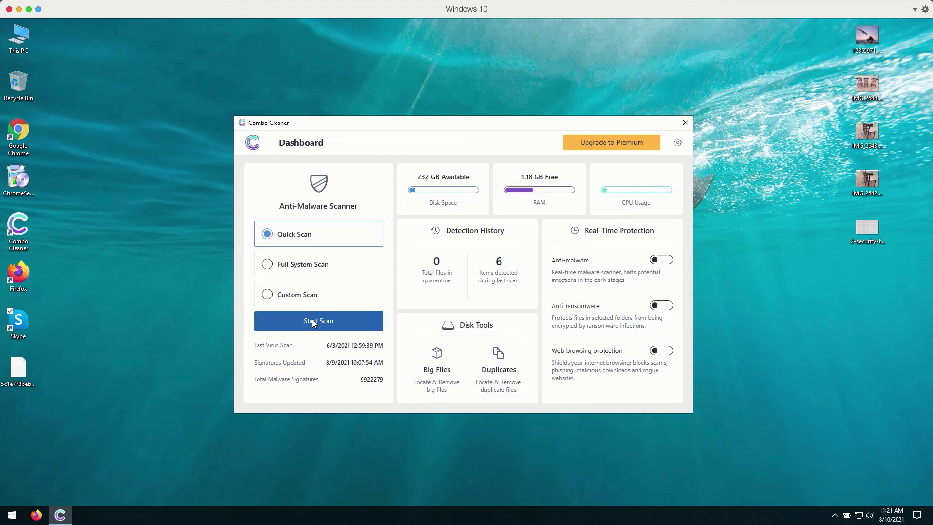